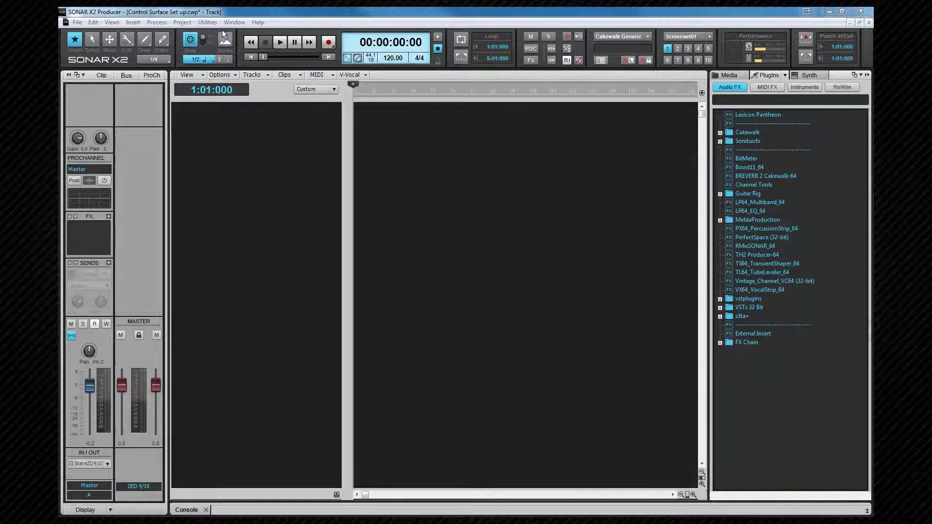
Open the Utilities menu to show the utility commands
click(211, 22)
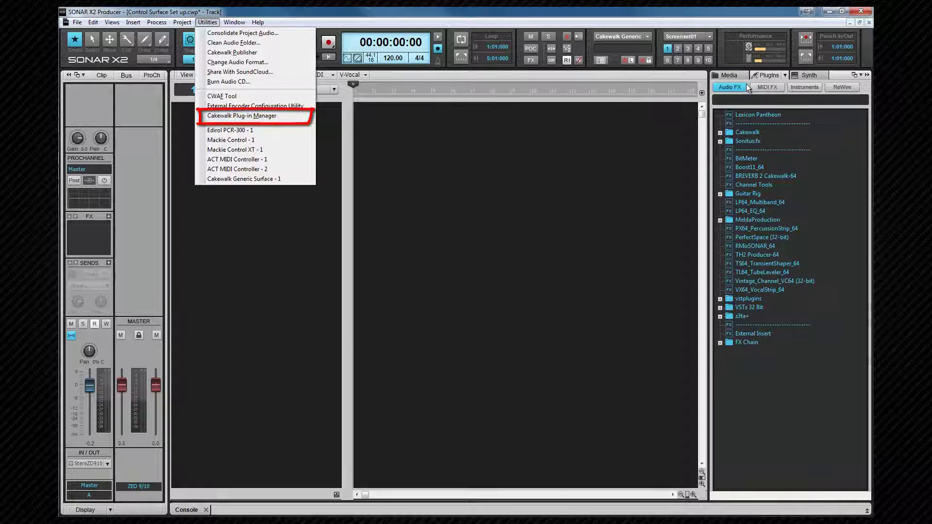
Choose Manage Layouts... from the Plugins layout dropdown to open the Cakewalk Plug-in Manager
click(785, 76)
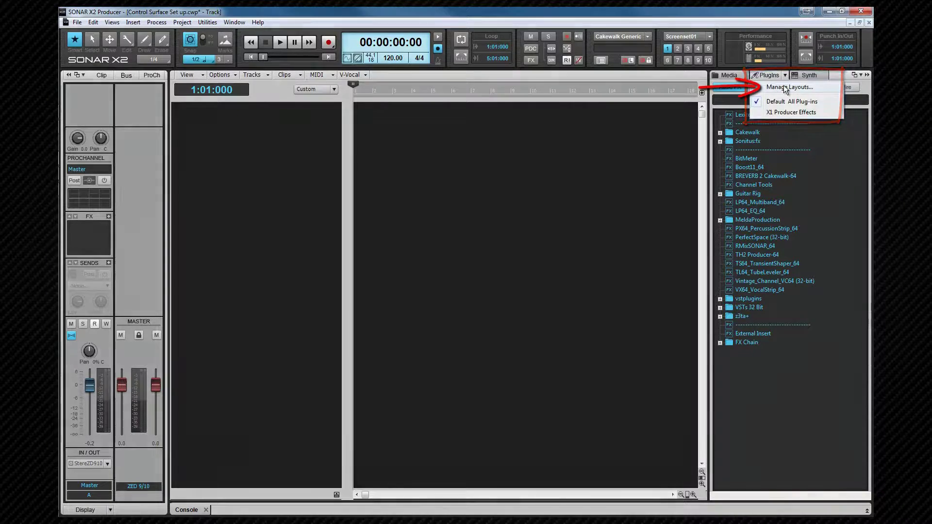
click(786, 88)
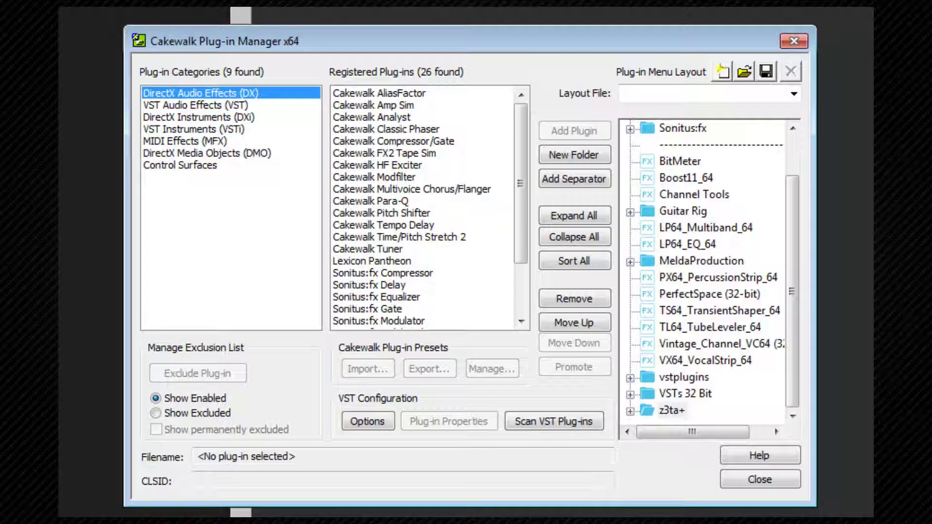
List the VST Audio Effects, then the 7 DirectX Instruments including Cakewalk TTS-1 and Rapture
click(238, 104)
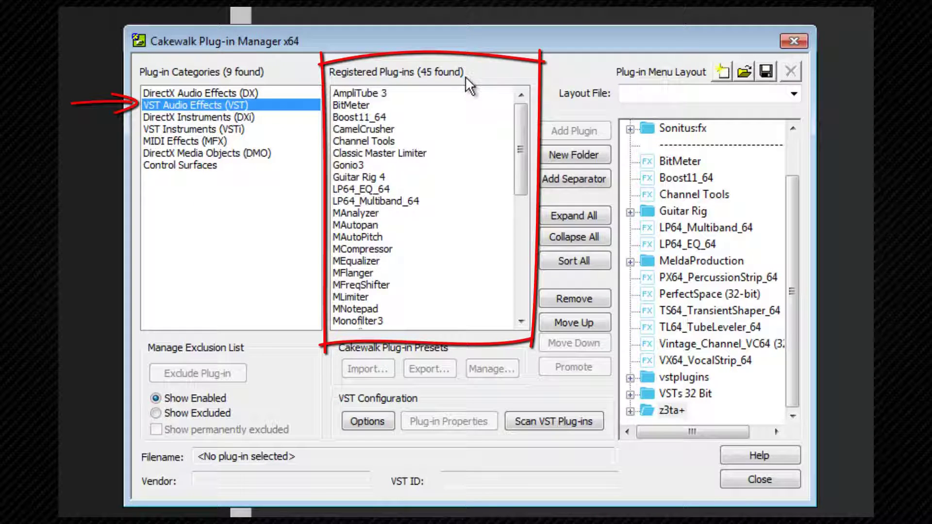
click(214, 116)
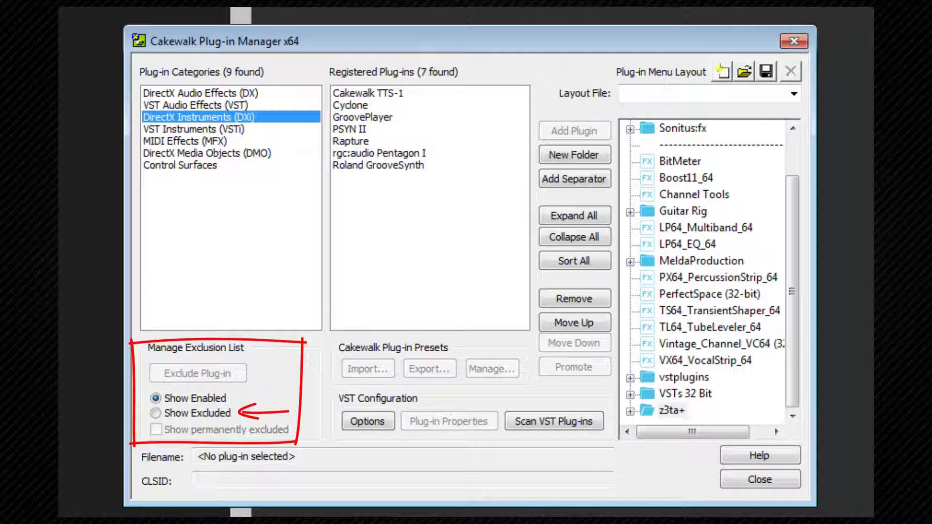
Exclude the CamelCrusher VST plug-in from the plug-in menus
click(156, 413)
click(214, 106)
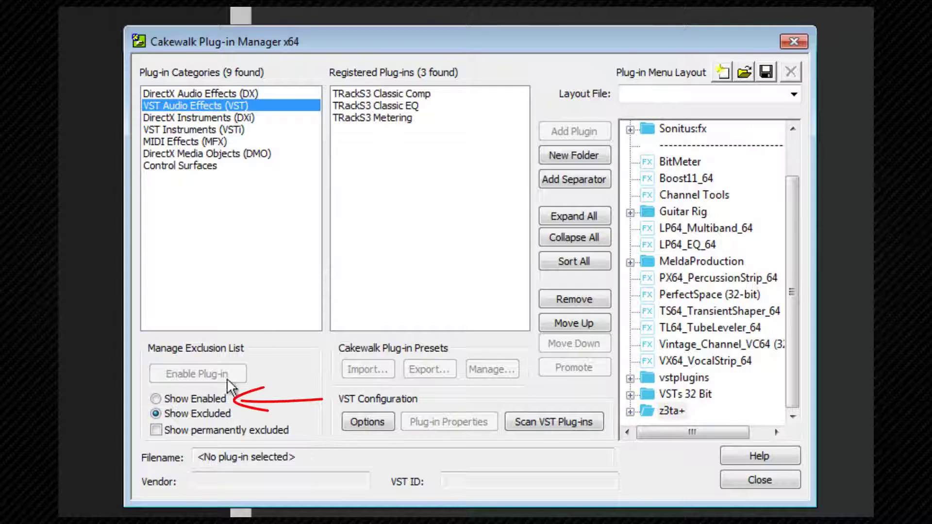
click(155, 398)
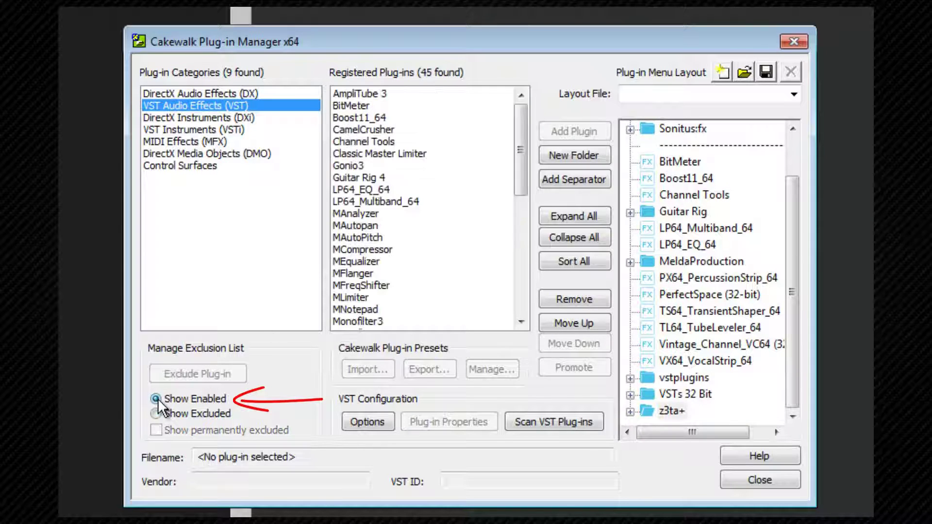
click(360, 130)
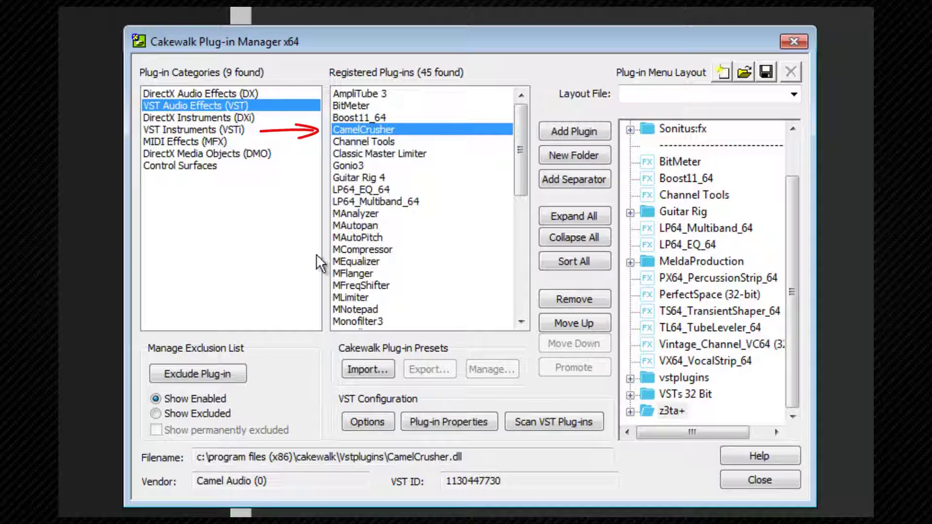
click(200, 373)
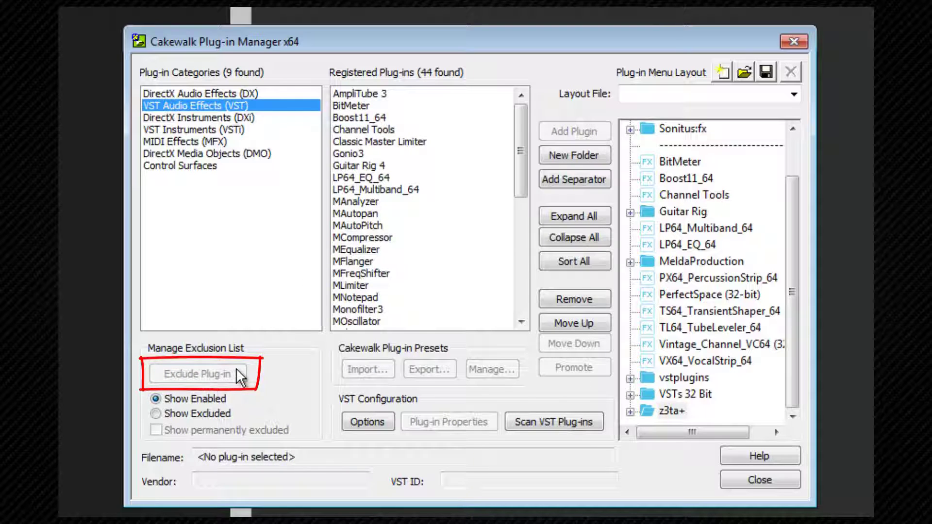
Re-enable CamelCrusher from the excluded list, then return to the DirectX Audio Effects category
click(155, 413)
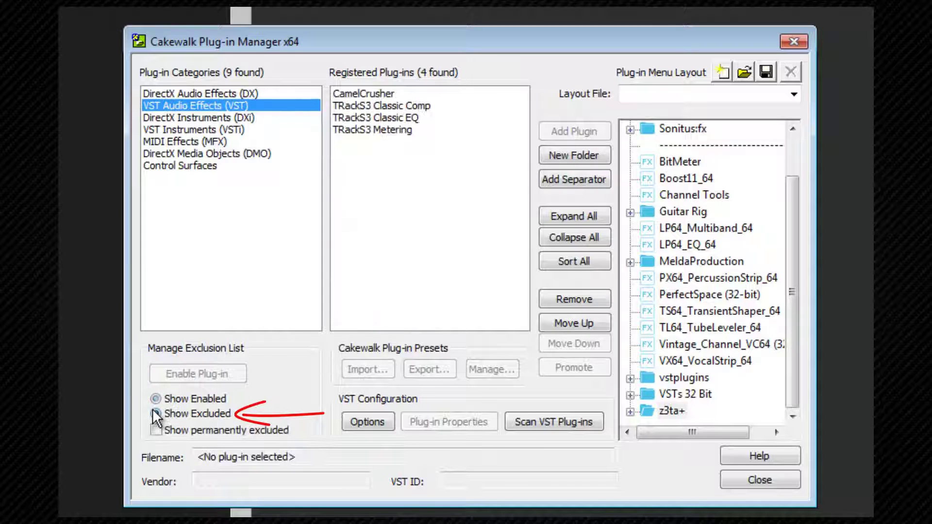
click(348, 94)
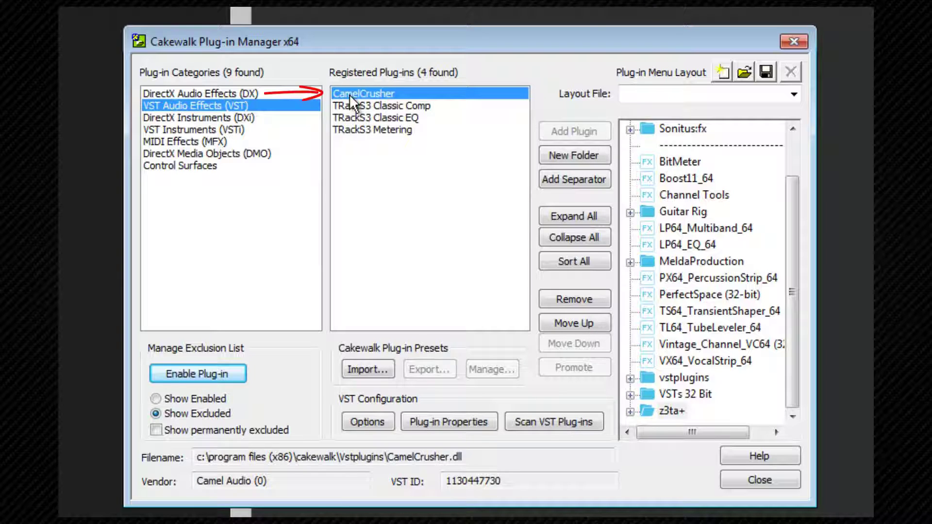
click(220, 374)
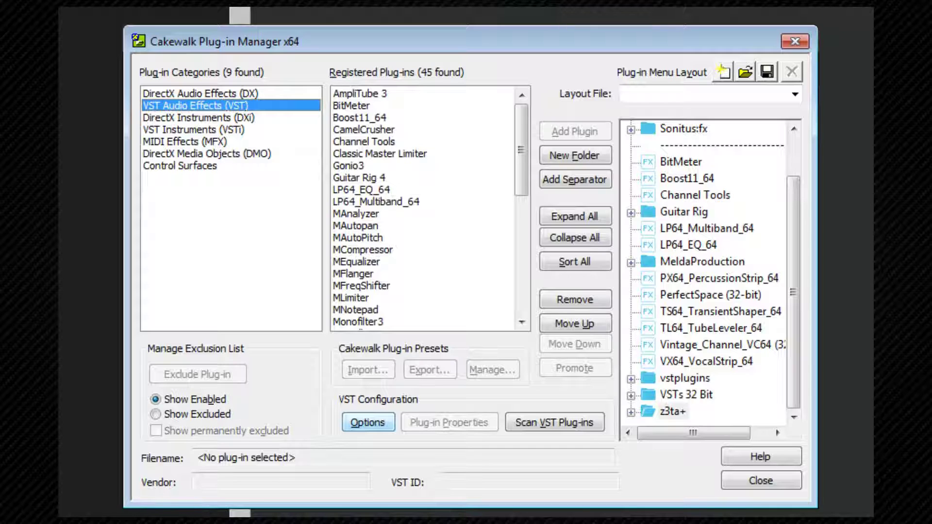
click(231, 94)
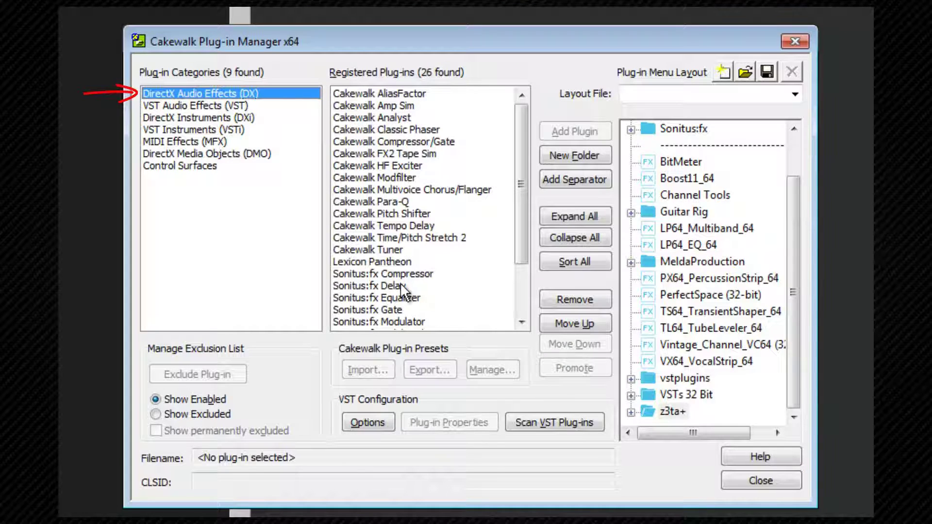
click(403, 274)
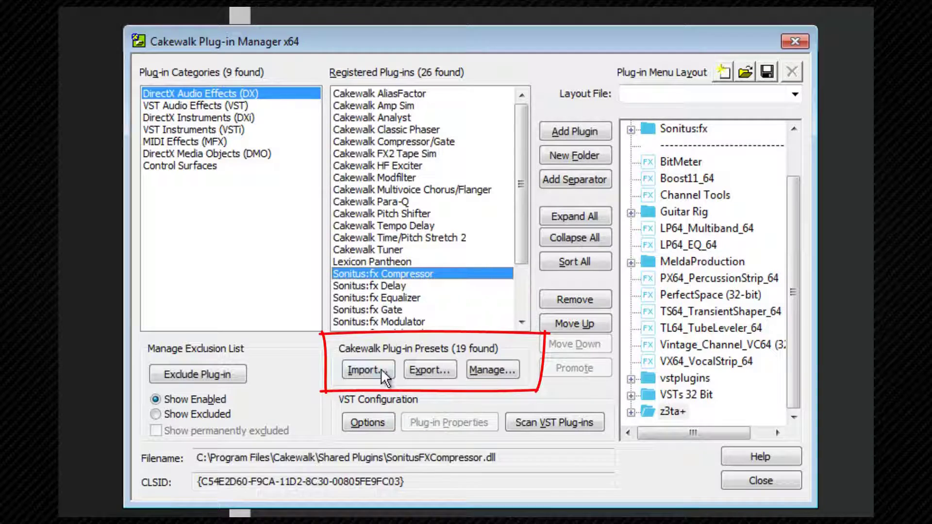
click(381, 370)
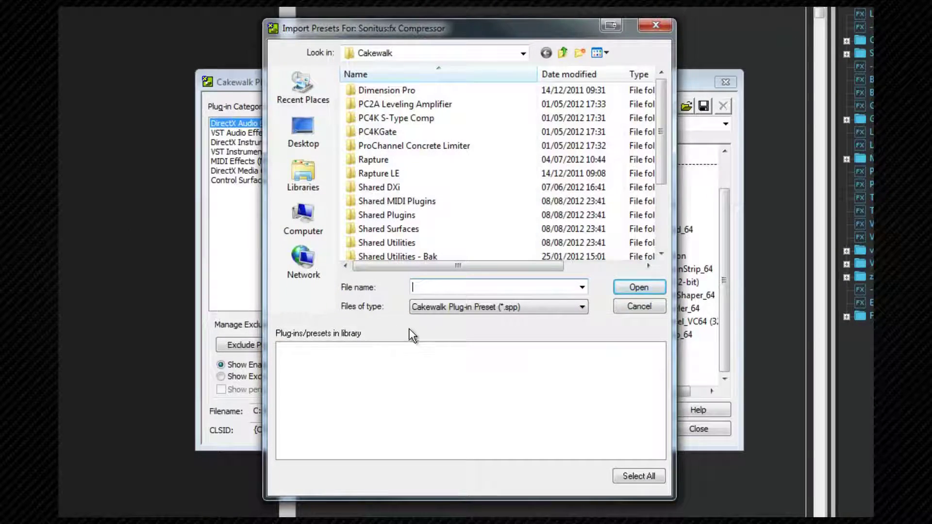
click(633, 306)
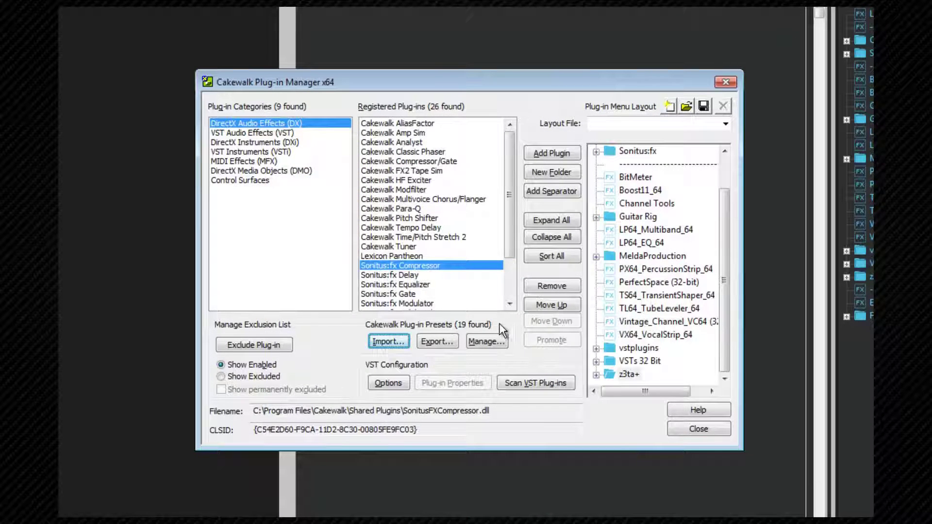
click(439, 342)
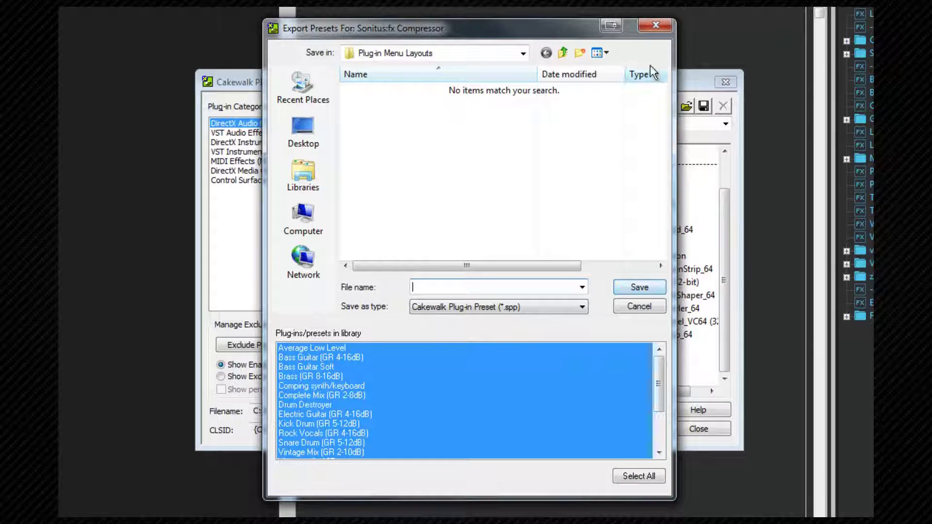
click(652, 25)
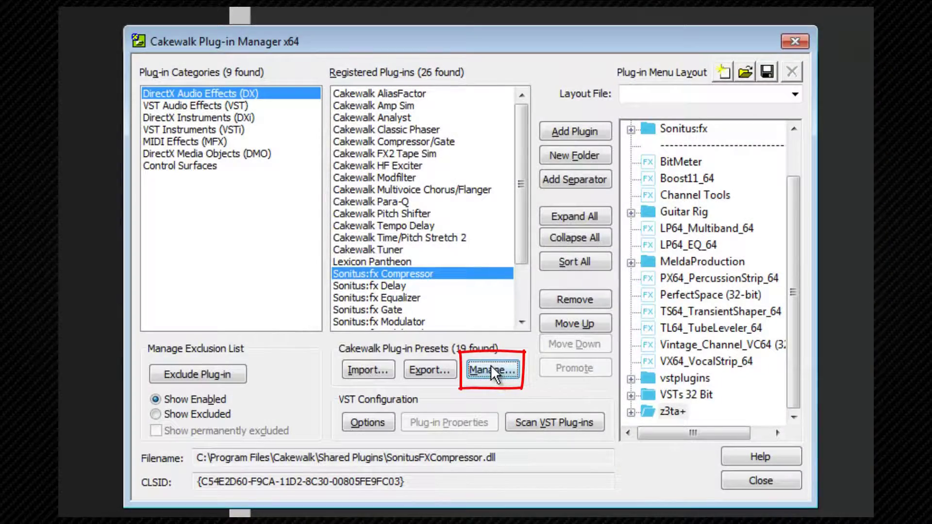
click(492, 370)
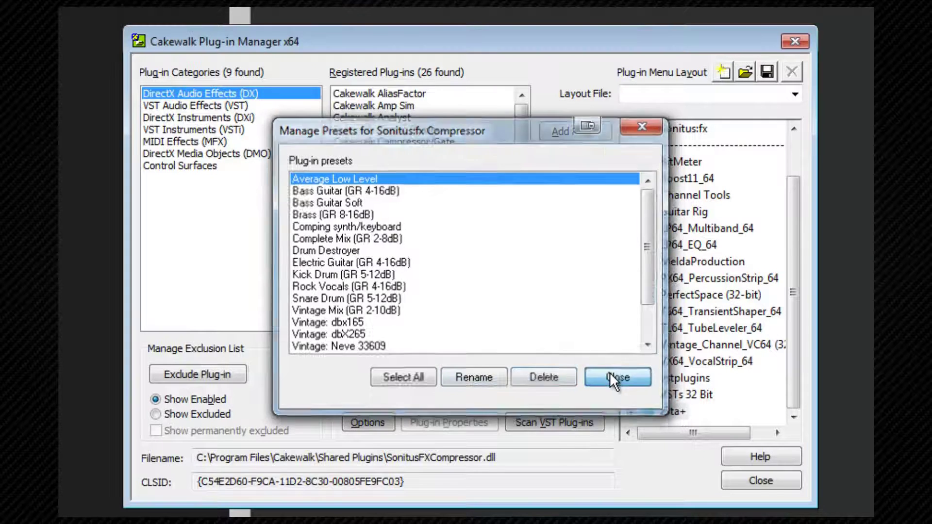
click(610, 377)
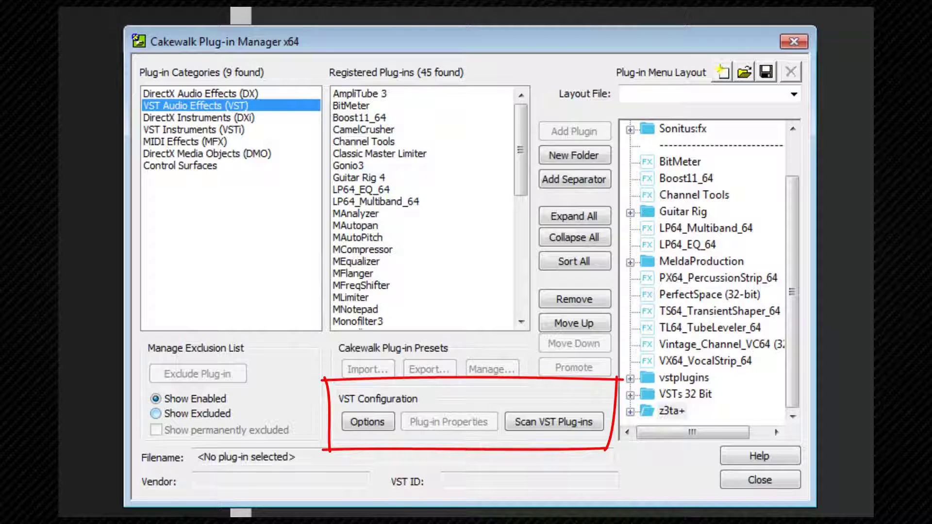
In VST scan path settings, cancel adding a folder and select c:\program files\cakewalk\vstplugins
click(368, 421)
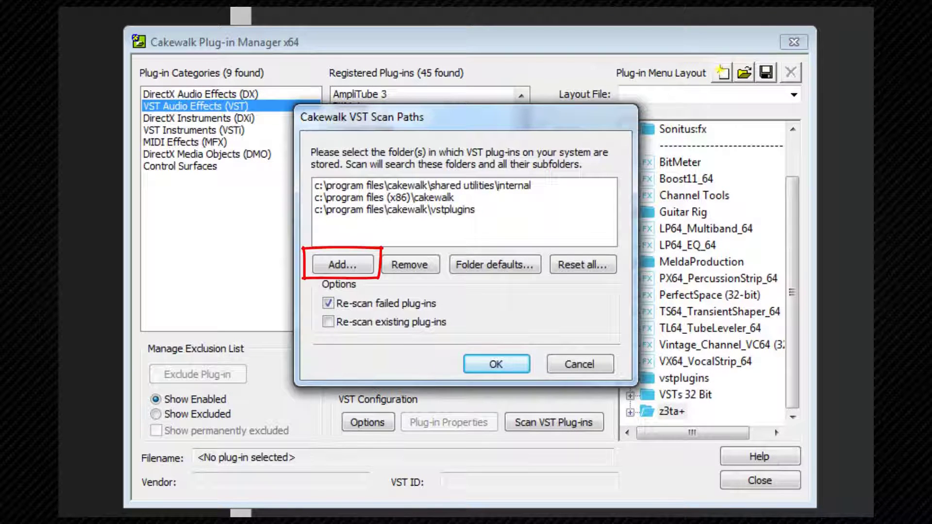
click(358, 257)
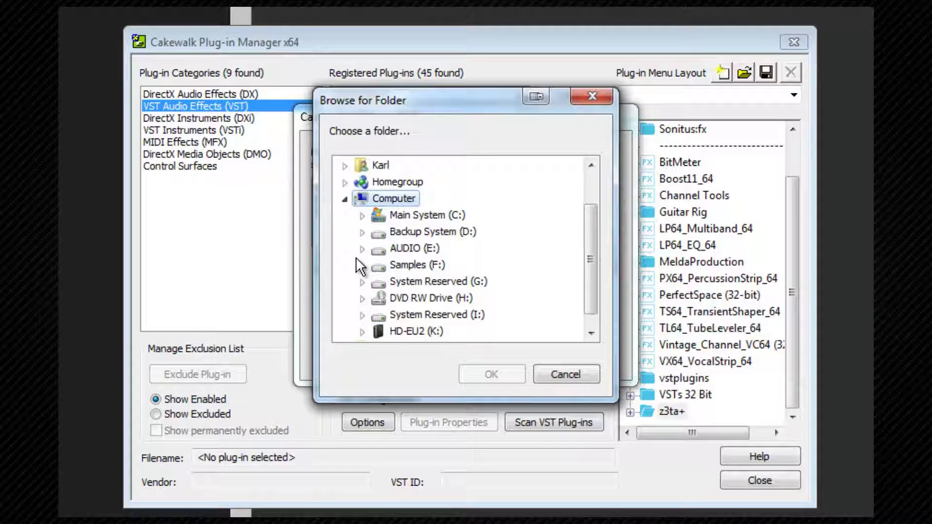
click(590, 96)
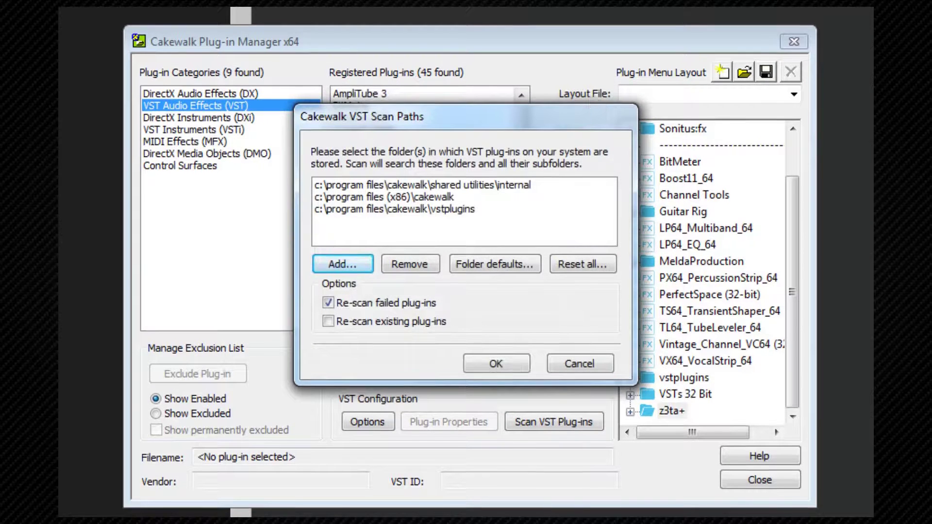
click(394, 208)
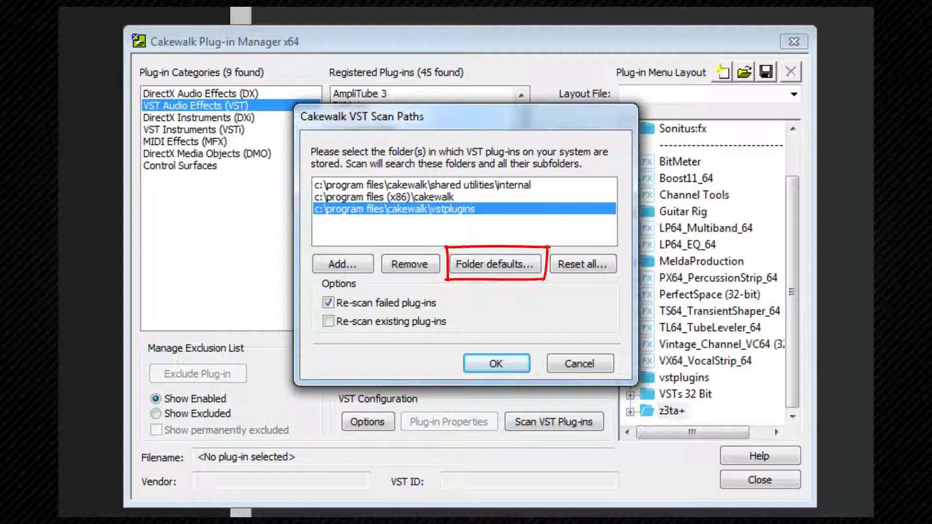
Check the default VST plug-in properties and accept the three VST scan folders
click(493, 267)
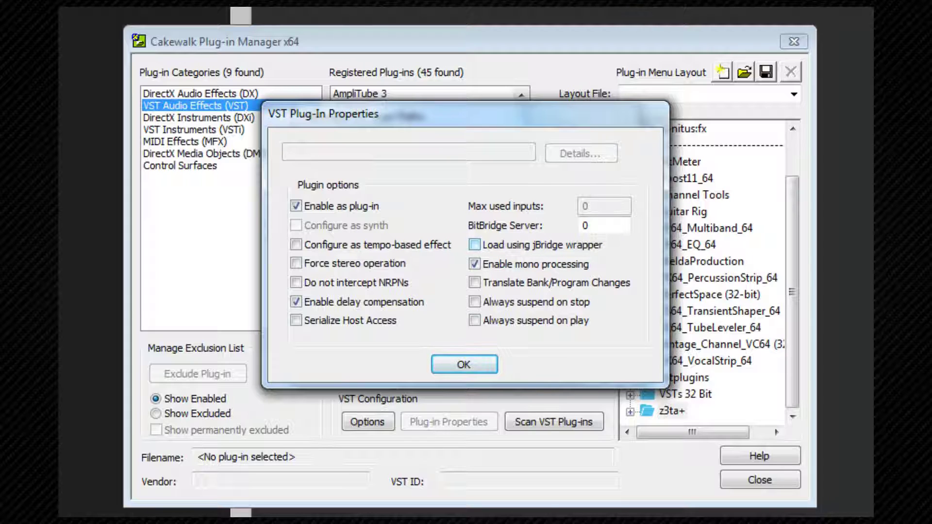
click(458, 359)
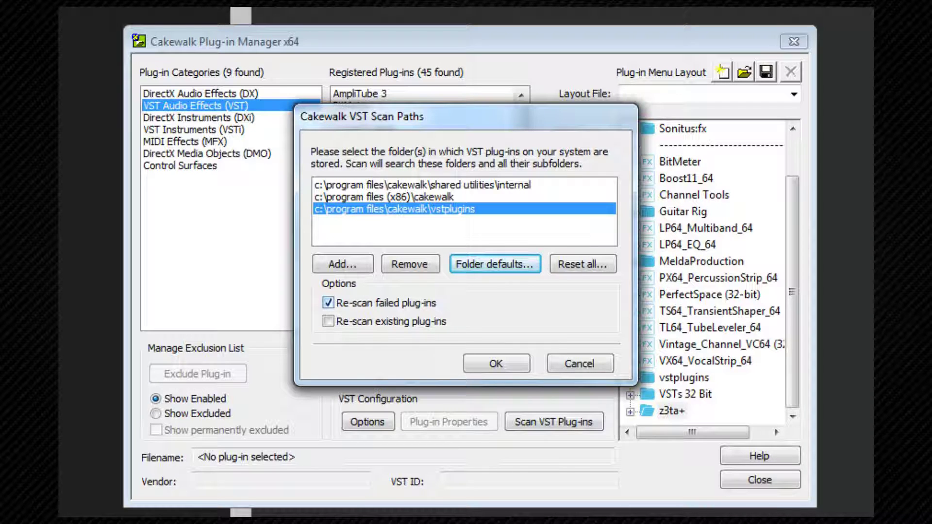
click(506, 363)
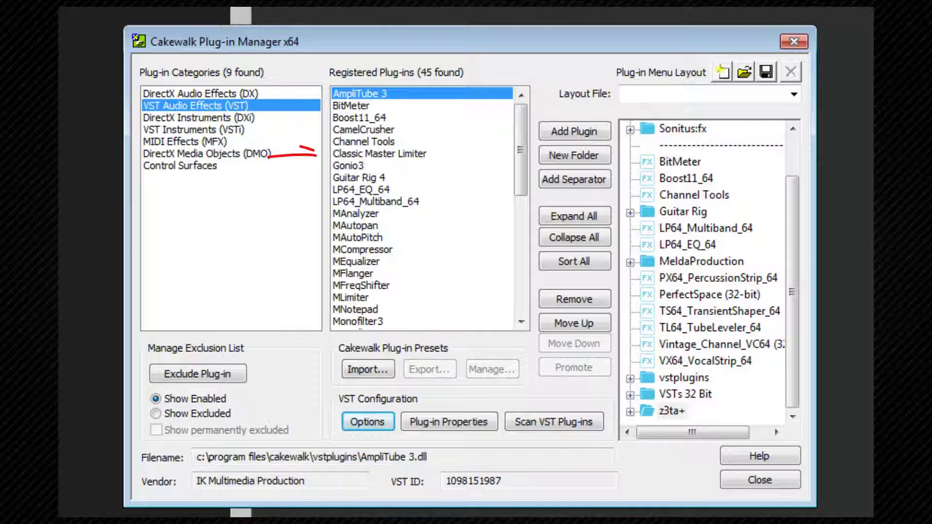
Review Classic Master Limiter's plug-in properties and close them with OK
click(383, 156)
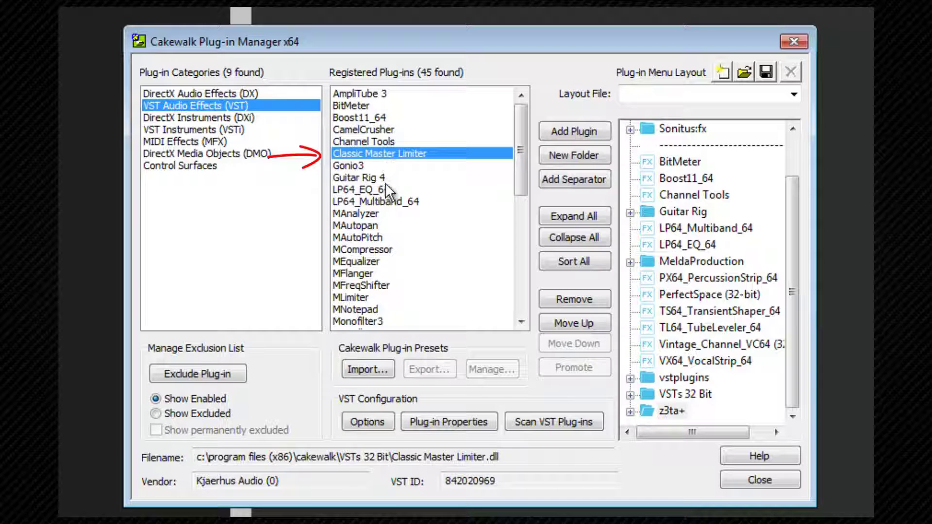
click(443, 420)
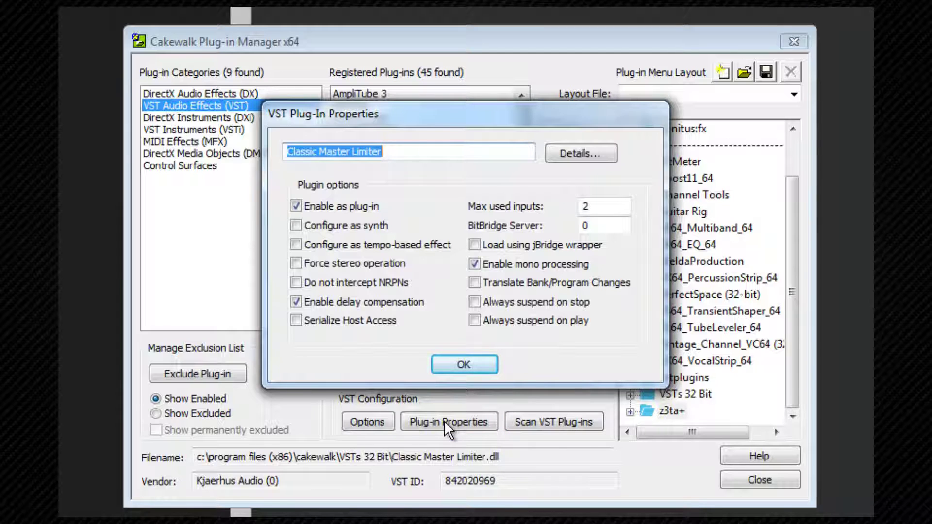
click(464, 368)
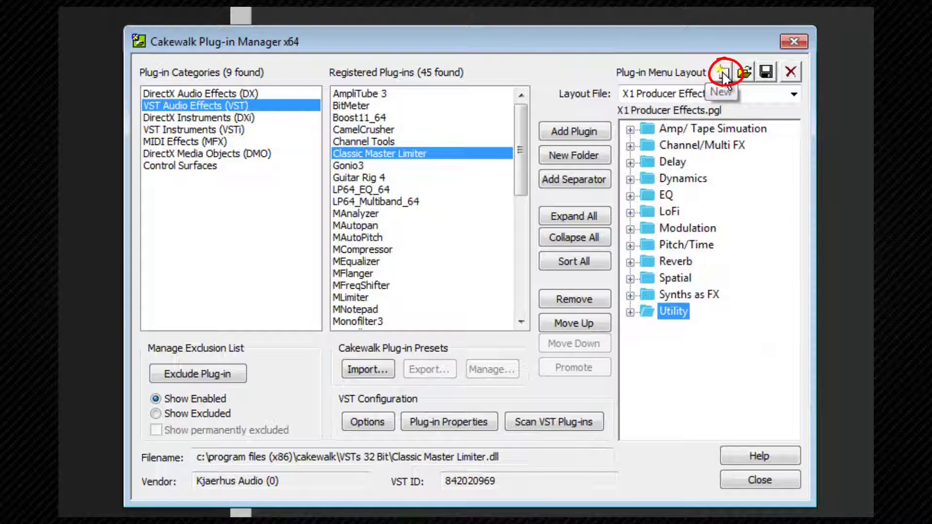
Start a new layout with Classic Master Limiter and Gonio3 through MAnalyzer, plus a new folder
click(723, 77)
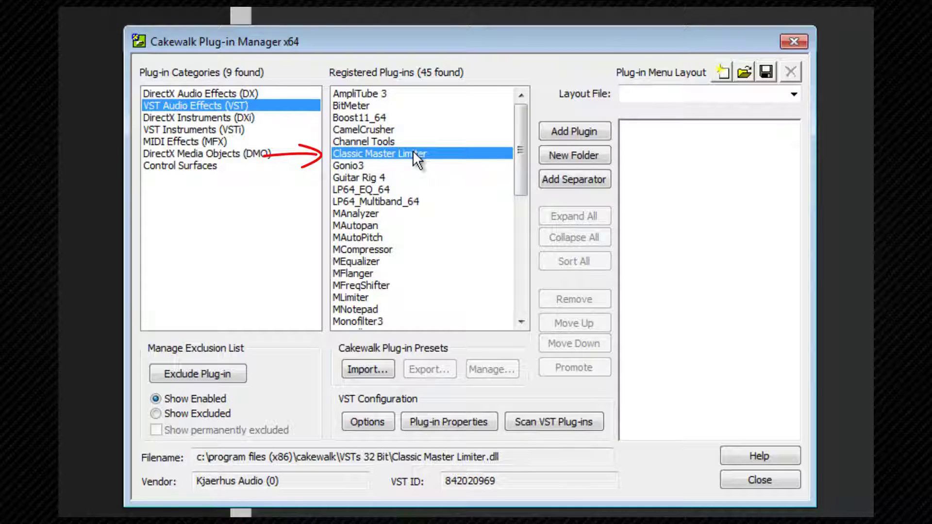
click(578, 130)
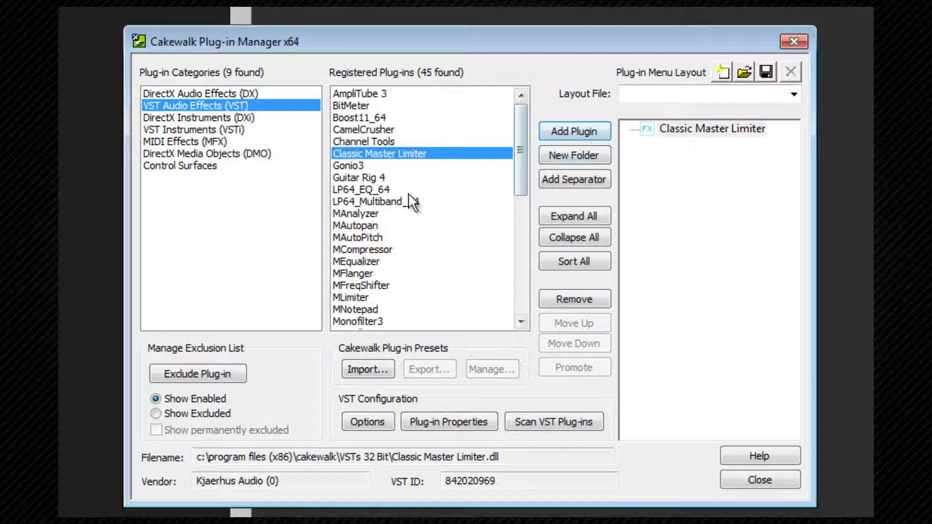
click(340, 166)
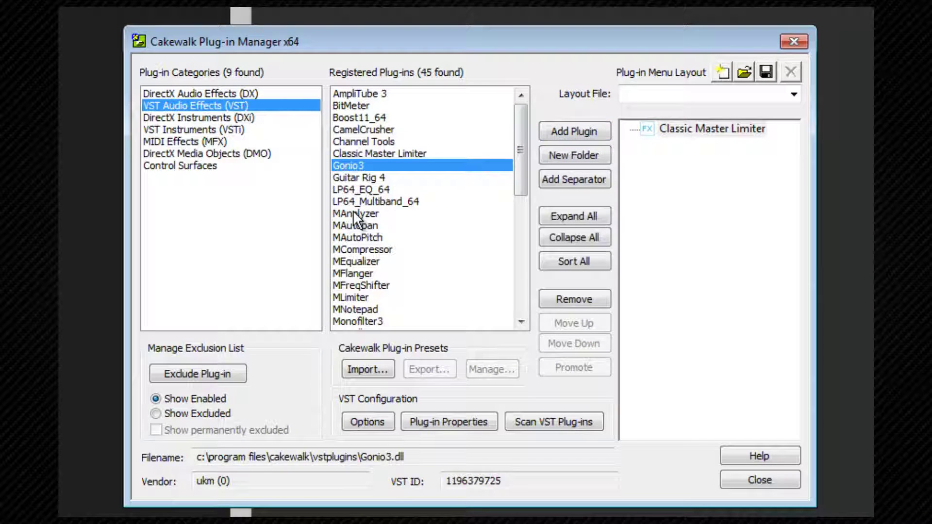
shift+click(353, 212)
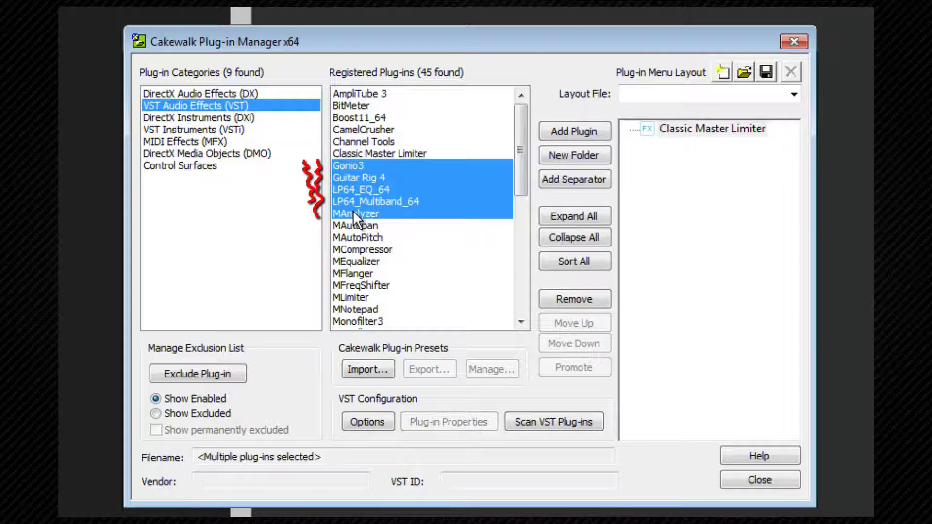
click(566, 132)
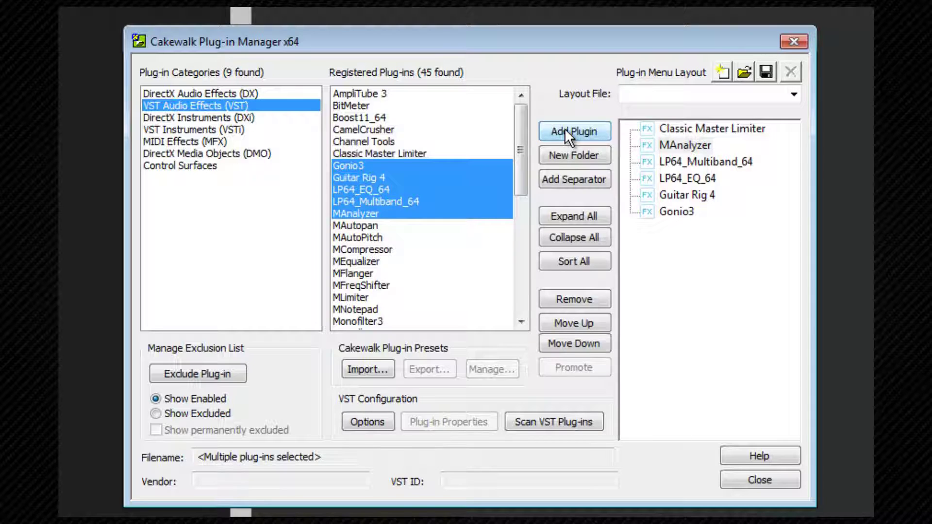
click(586, 155)
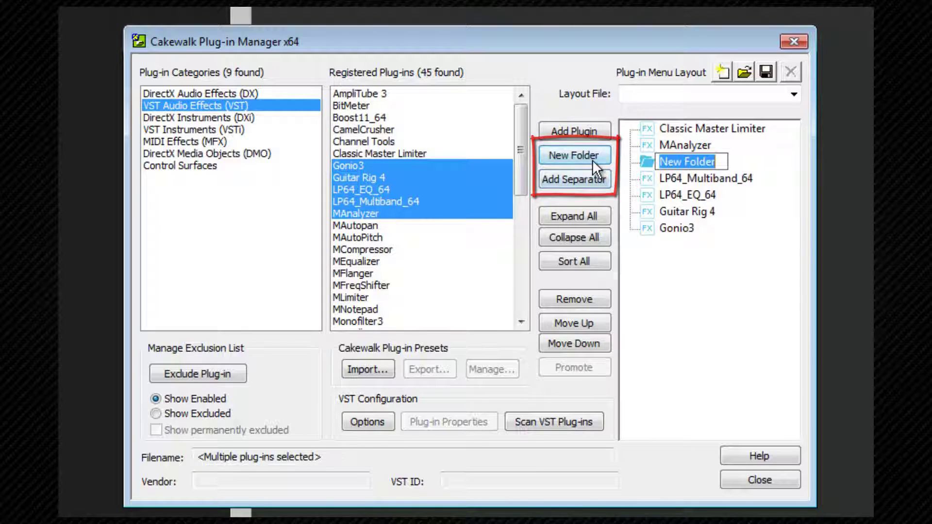
Name the folder Plugs, add a separator, and move LP64_Multiband_64 into Plugs
text(Plugs)
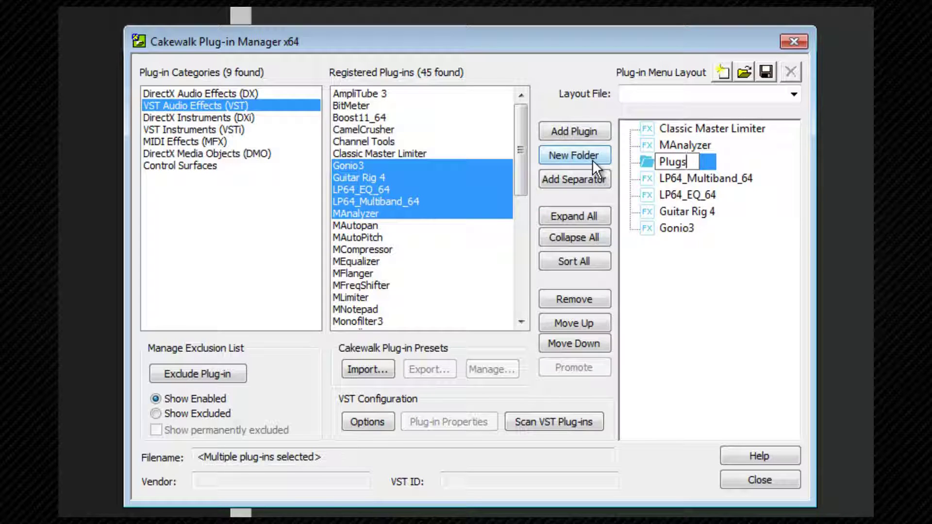
key(Return)
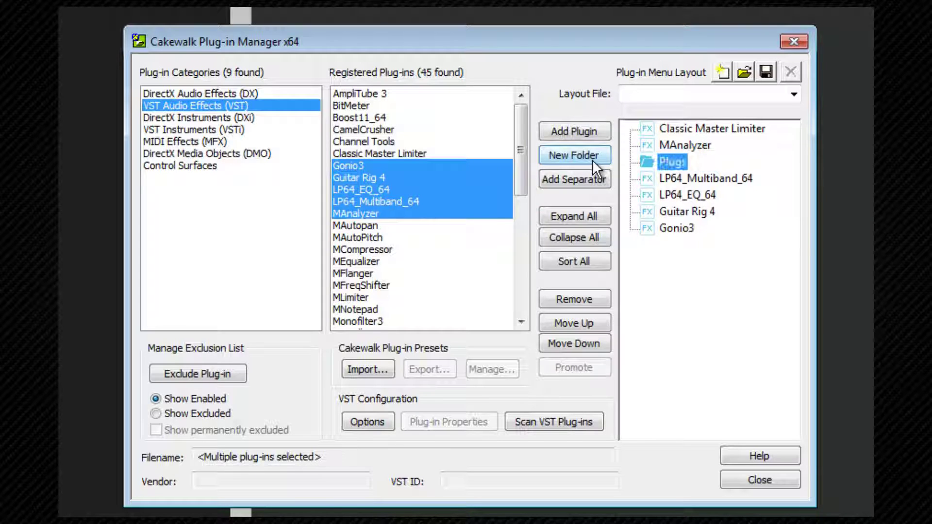
click(582, 179)
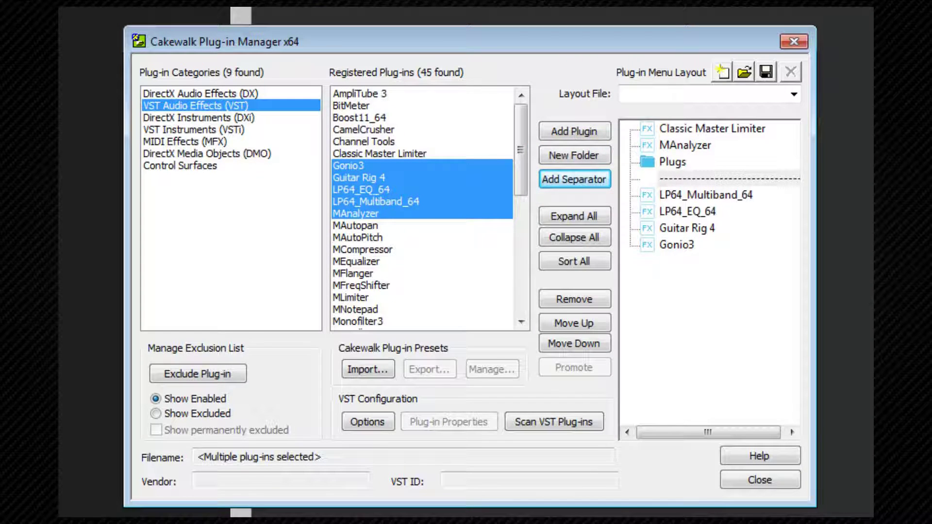
click(689, 193)
drag(684, 192, 671, 163)
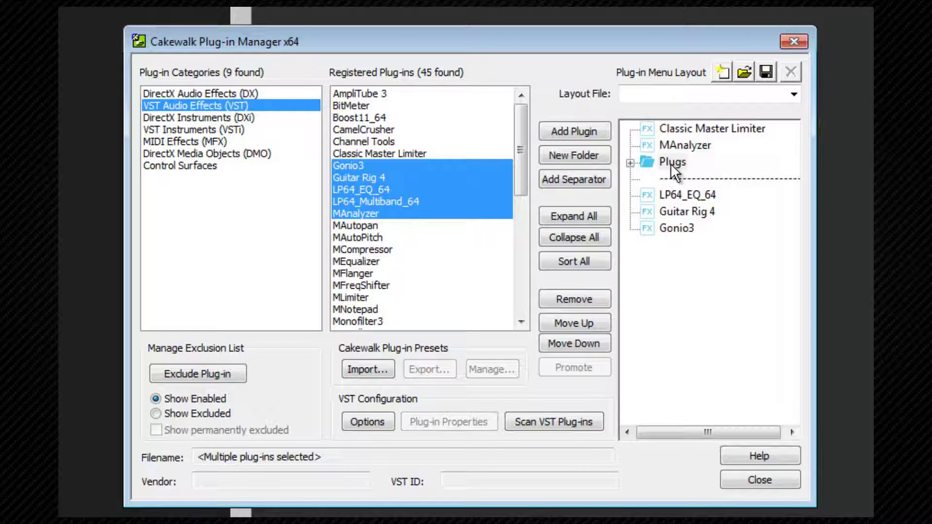
click(671, 162)
Add BitMeter to Plugs and move LP64_EQ_64 up beneath MAnalyzer
click(373, 105)
click(578, 132)
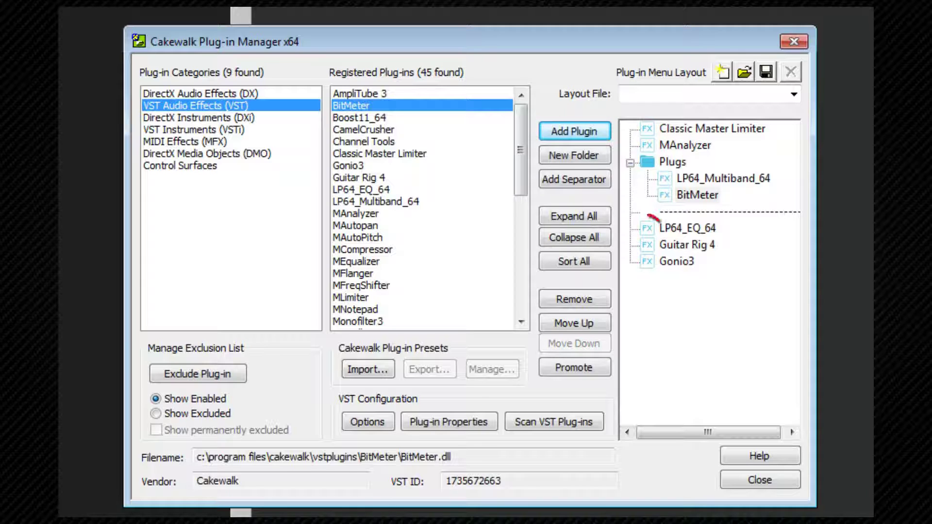
click(648, 230)
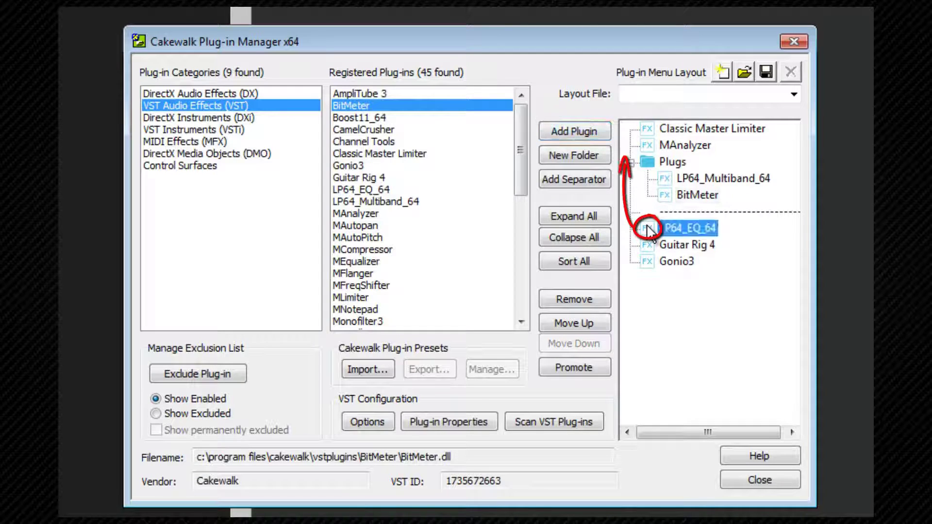
drag(648, 229, 648, 165)
drag(678, 196, 671, 170)
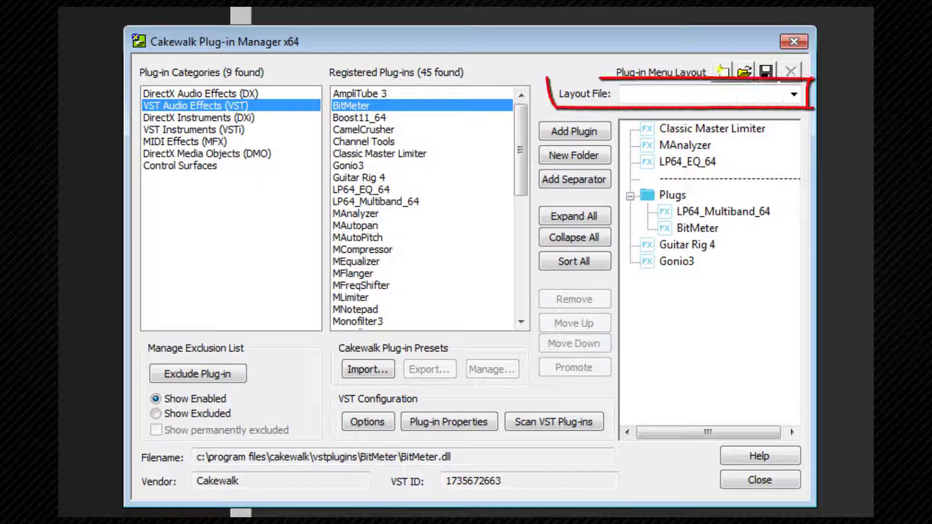
Enter Test as the layout file name and save the layout as Test.pgl
click(636, 94)
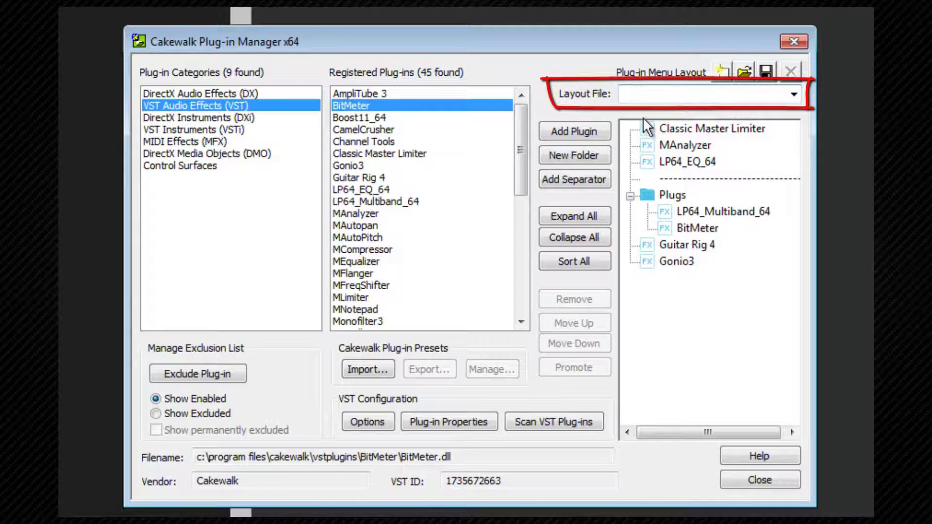
text(Test)
click(761, 71)
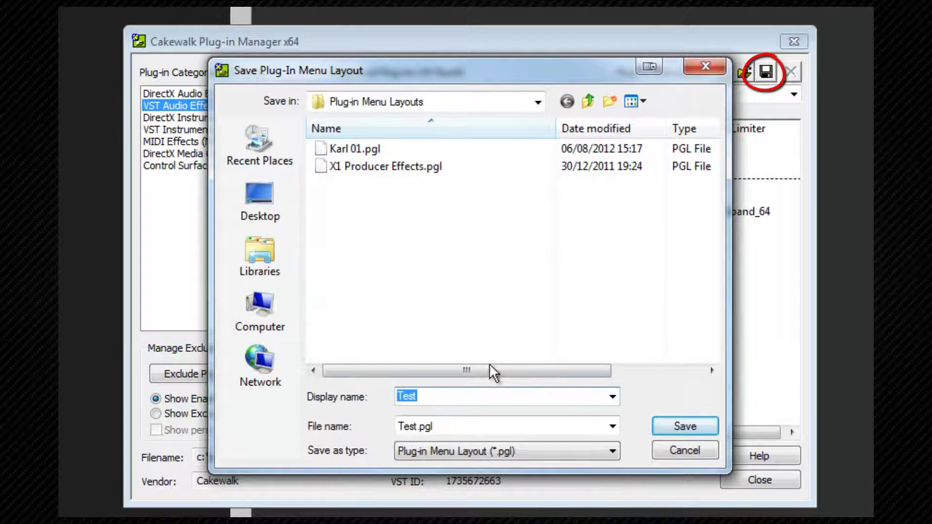
click(683, 426)
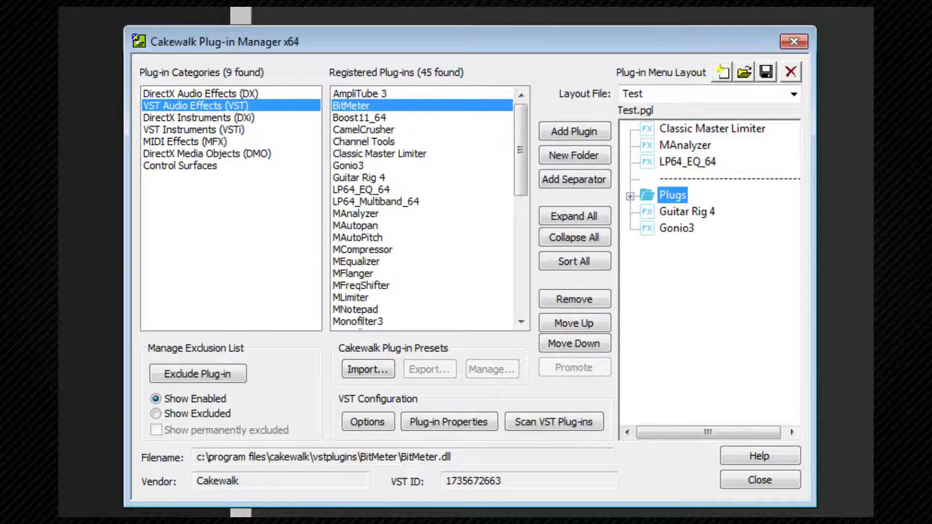
click(790, 94)
Load the Karl 01 layout and inspect the MeldaProduction folder's options
click(744, 111)
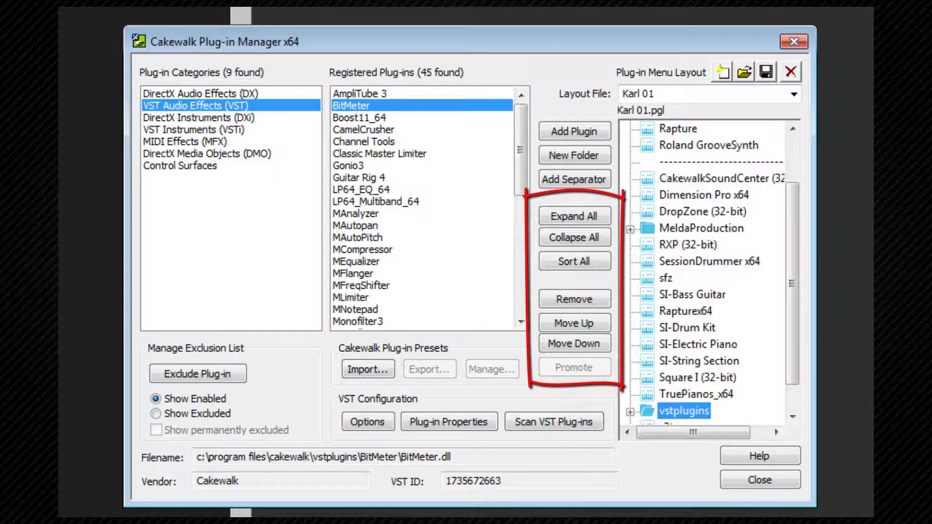
right_click(686, 228)
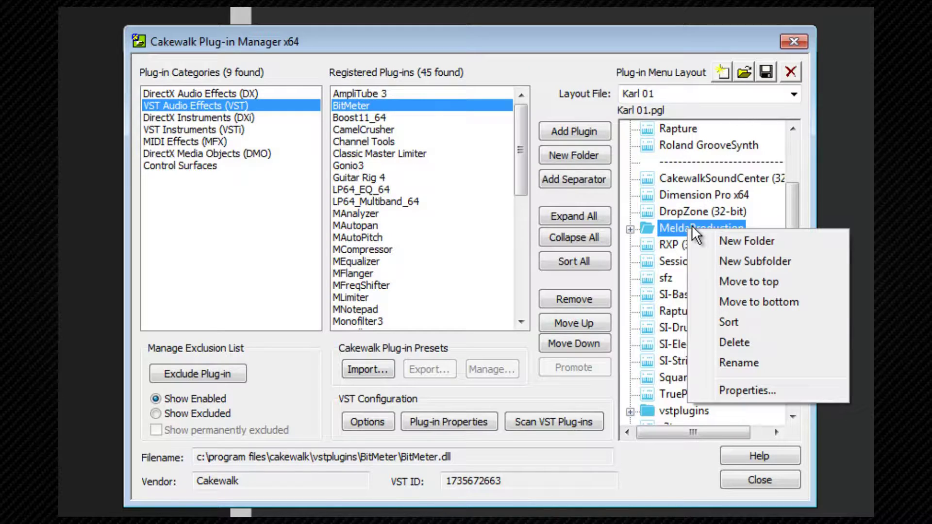
click(667, 44)
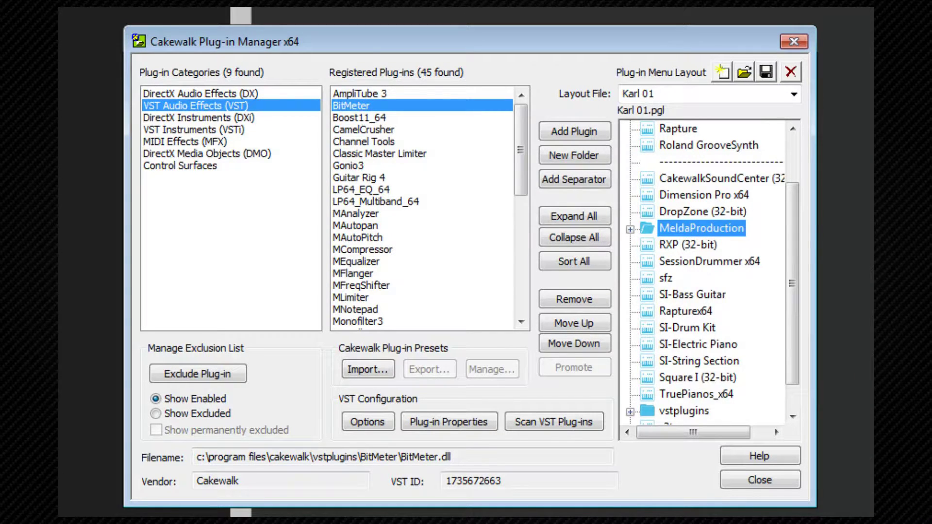